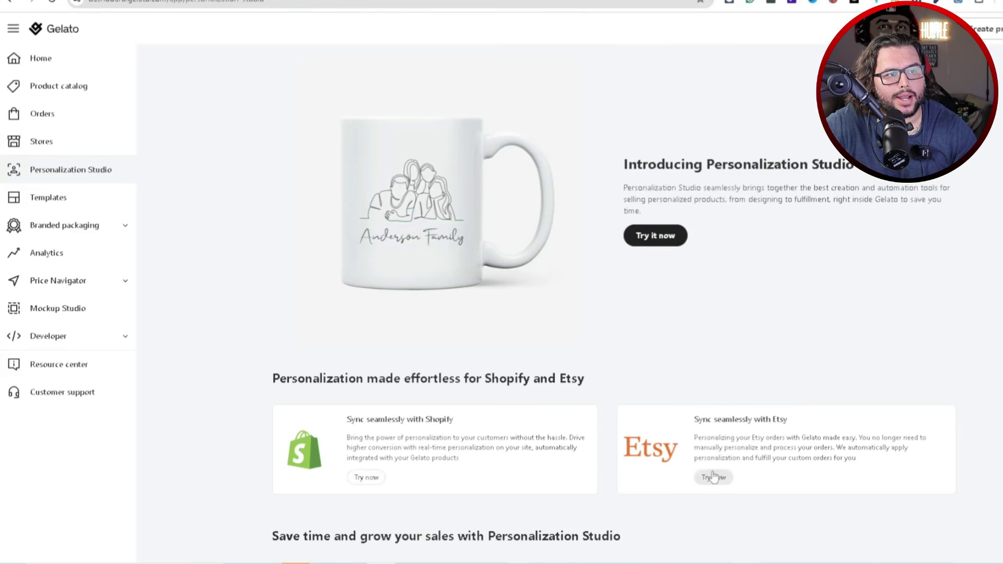
# Step: Start a Premium Matte Paper Poster from the wall art catalog for My Store and select the 25x25 cm / 10x10" size
pyautogui.click(674, 240)
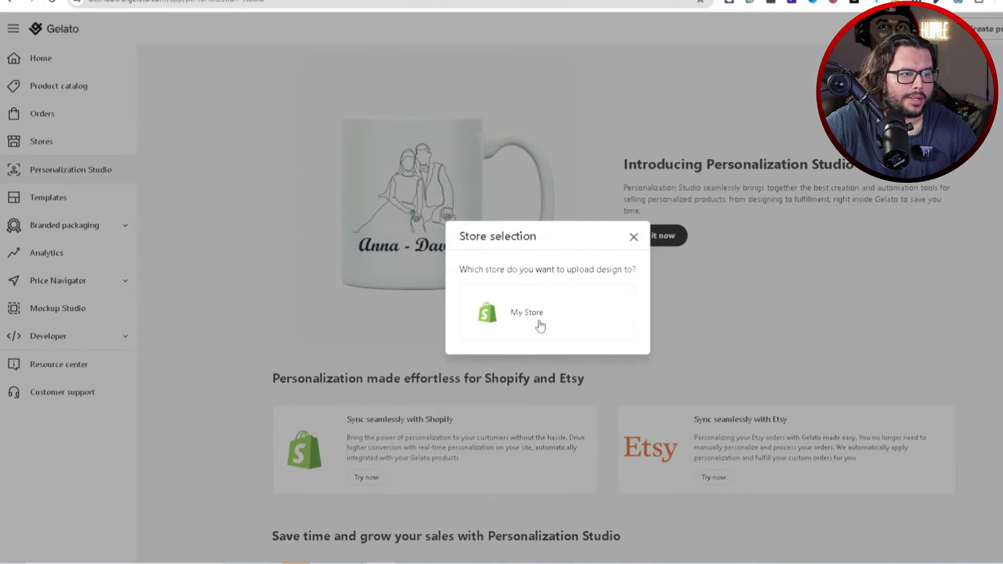
pyautogui.click(540, 325)
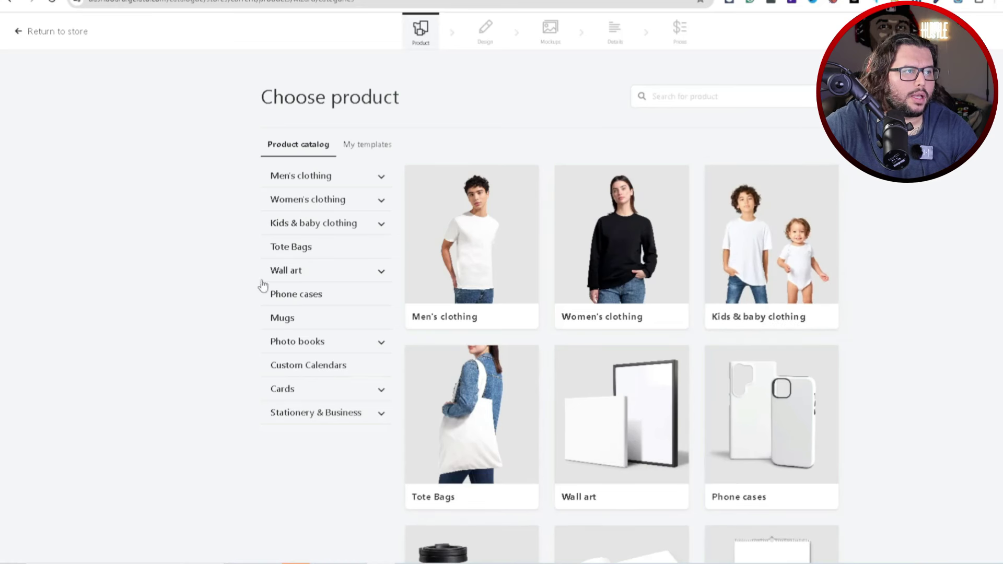
pyautogui.click(296, 271)
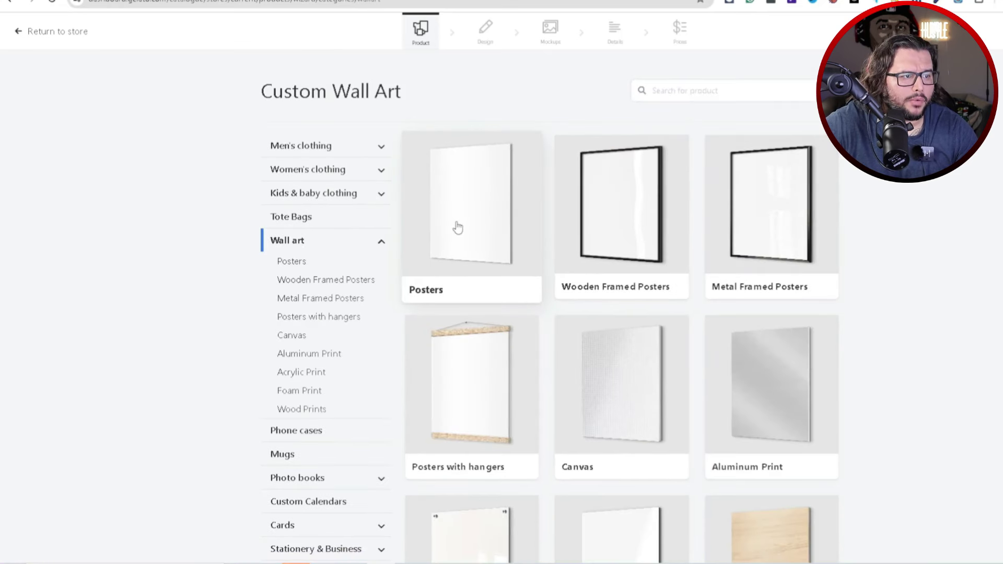
pyautogui.click(526, 249)
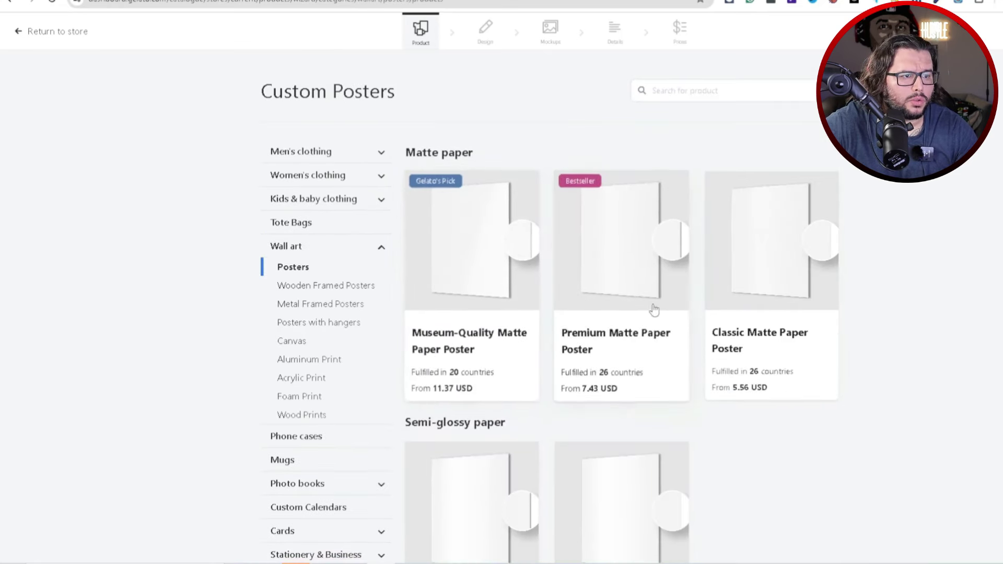
pyautogui.click(614, 256)
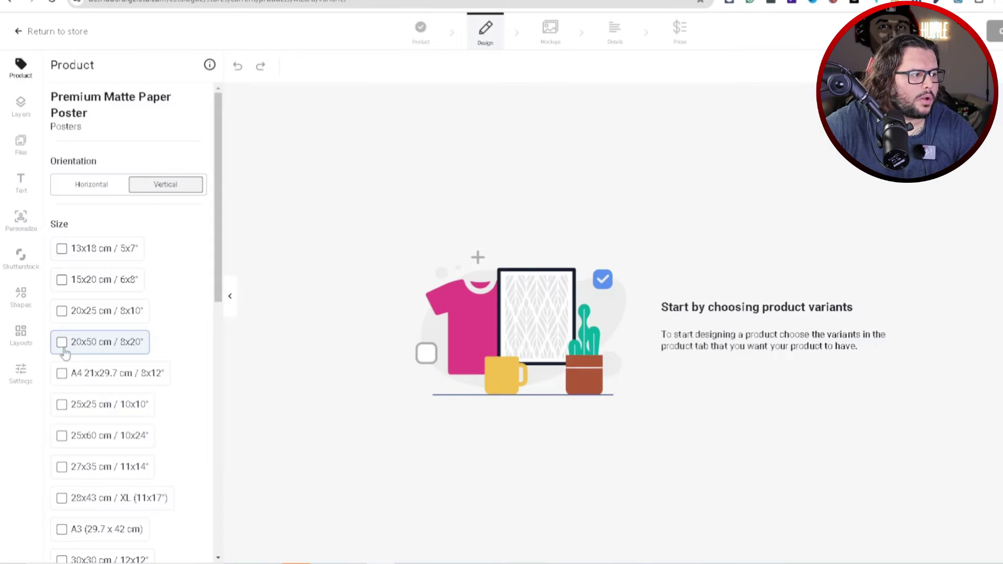
pyautogui.click(62, 405)
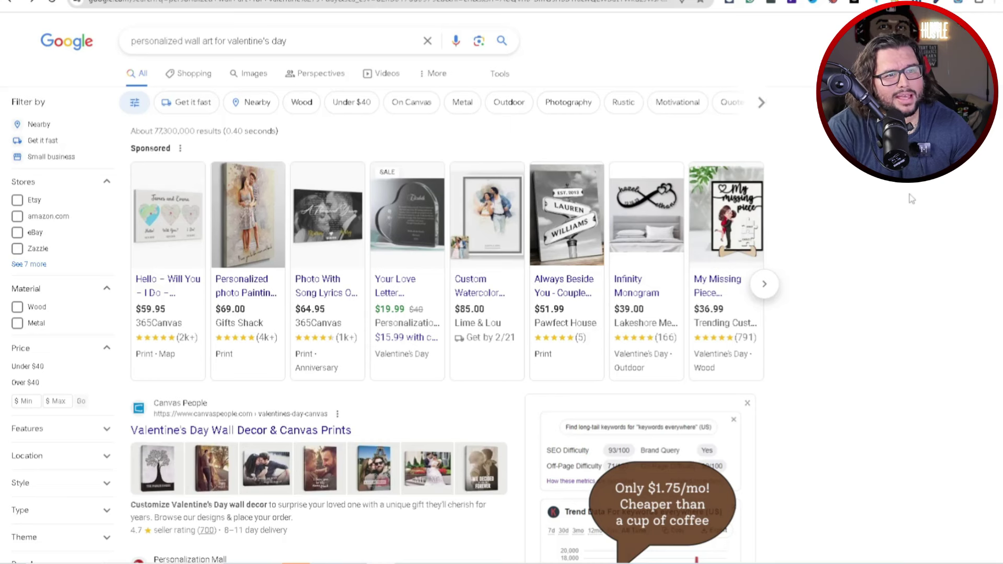
# Step: Examine the Google results for "personalized wall art for valentine's day" for popular products and design ideas
pyautogui.moveTo(721, 250)
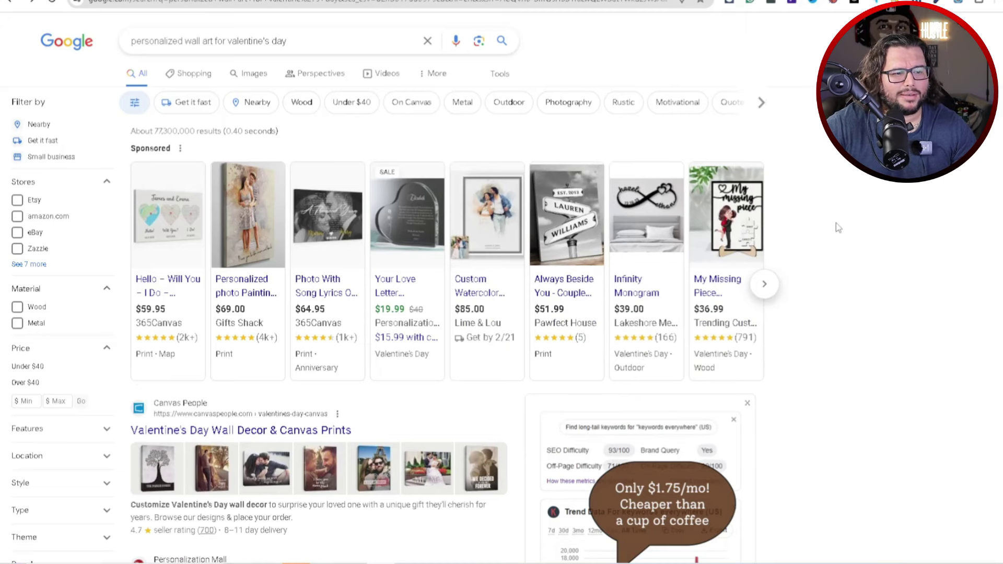
pyautogui.scroll(-9, 836, 230)
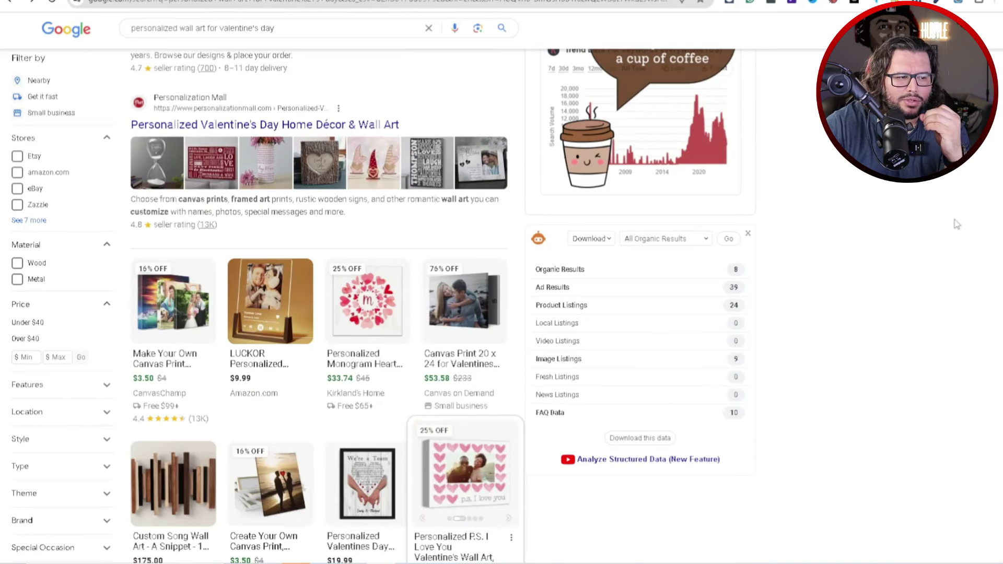
pyautogui.scroll(-2, 957, 225)
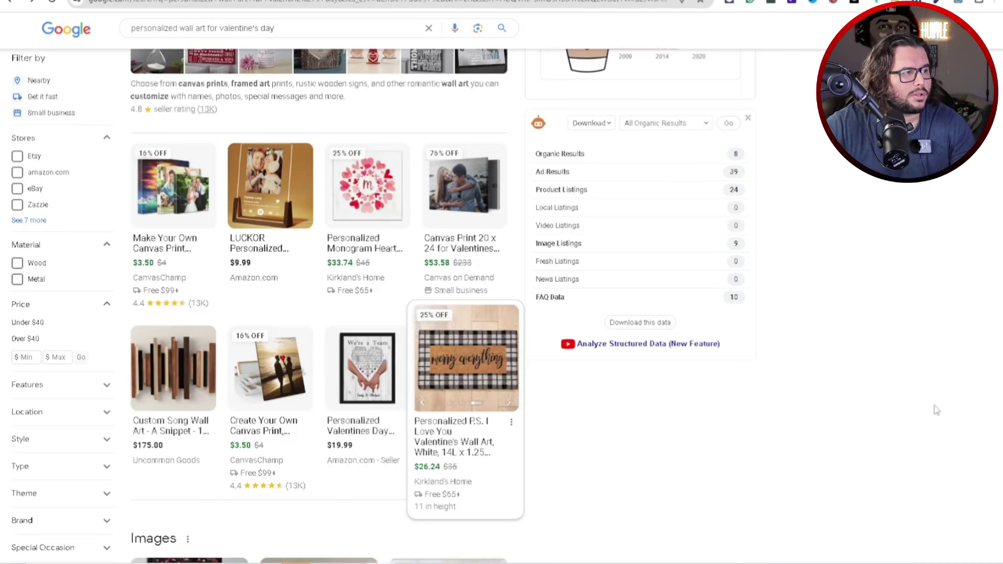
pyautogui.scroll(-15, 937, 409)
pyautogui.scroll(-6, 941, 400)
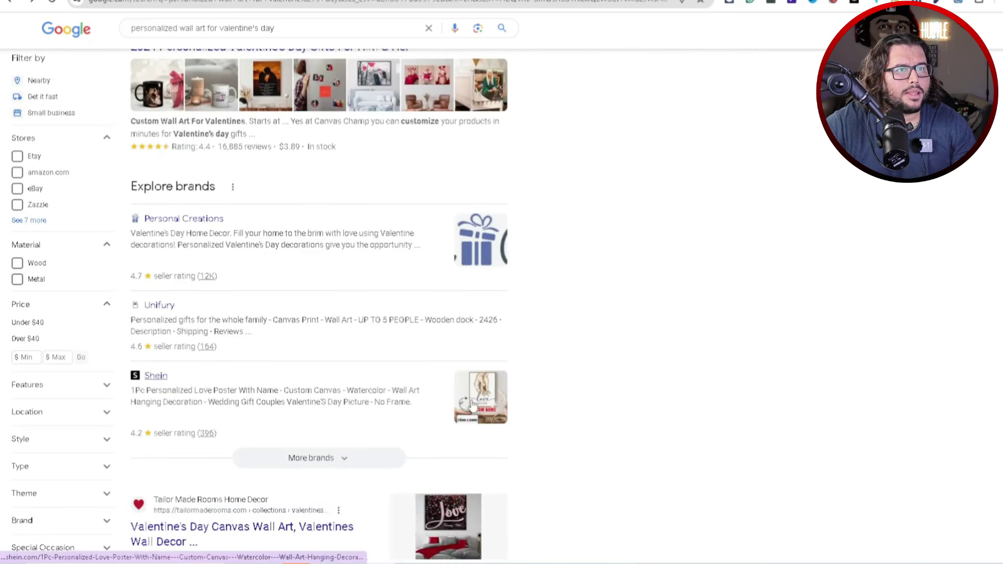
# Step: Open SHEIN's personalized love poster listing and preview the similar Christmas sign and "You & Me We Got This" couple poster
pyautogui.click(473, 404)
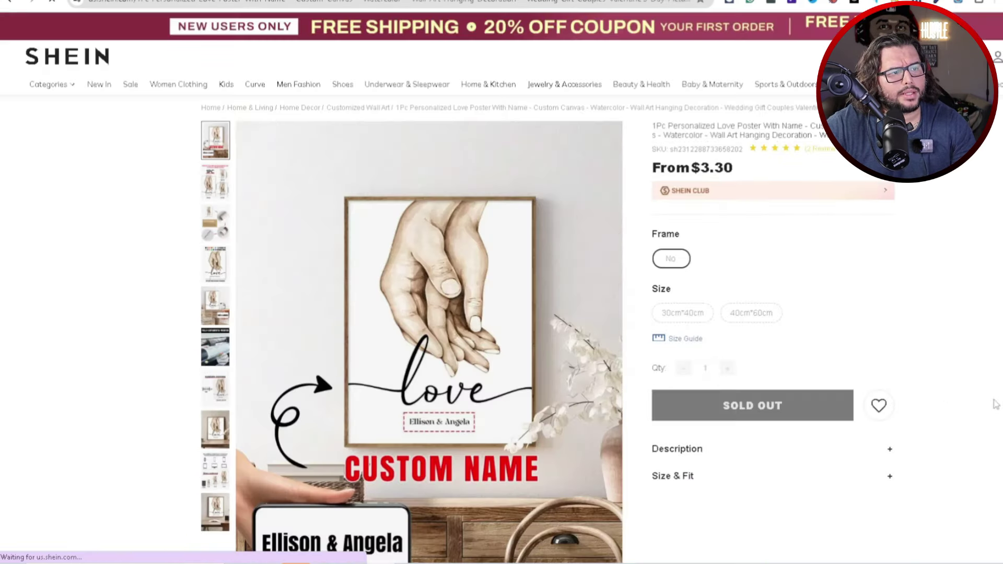
pyautogui.scroll(-1, 993, 402)
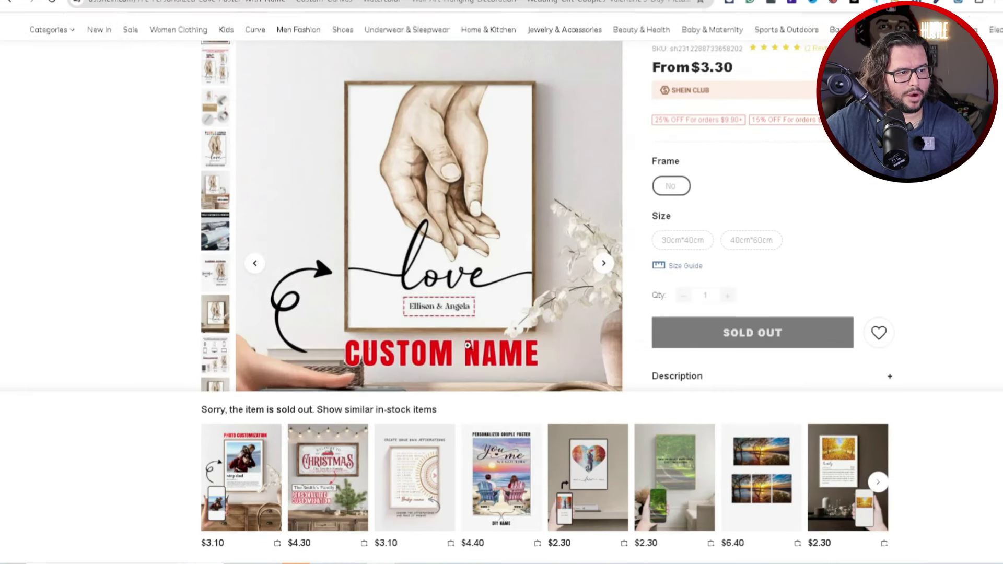
pyautogui.scroll(-1, 427, 309)
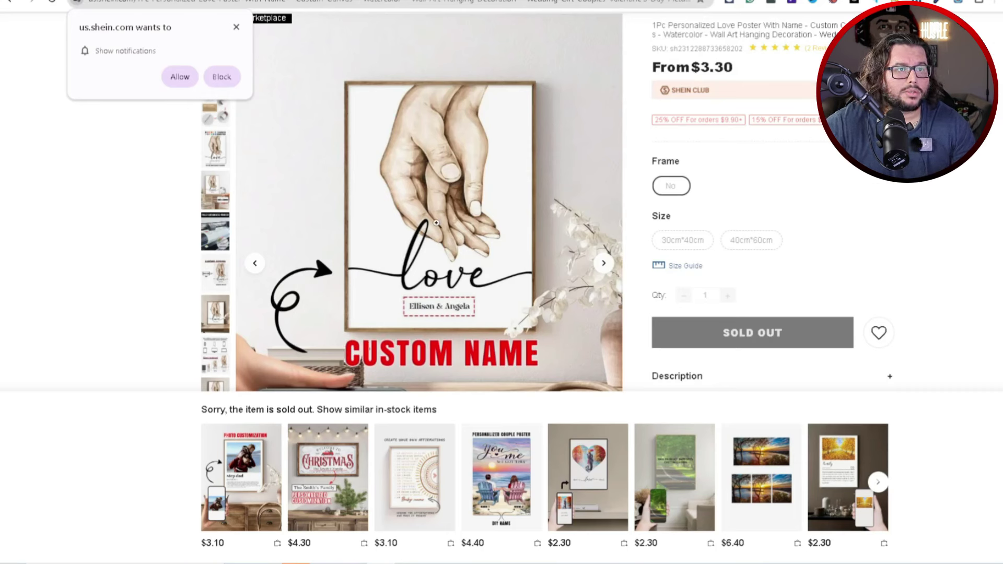
pyautogui.click(348, 508)
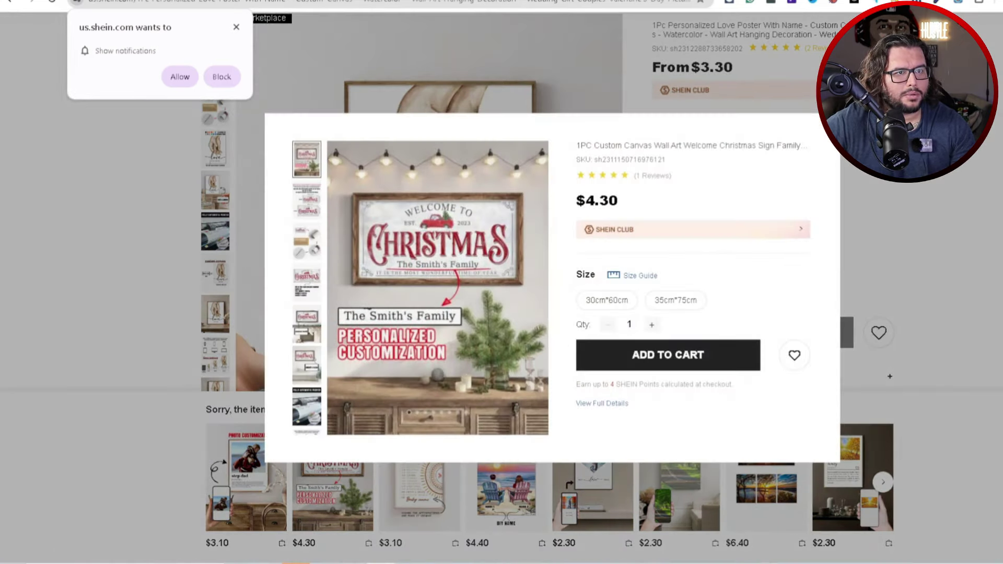
pyautogui.click(453, 488)
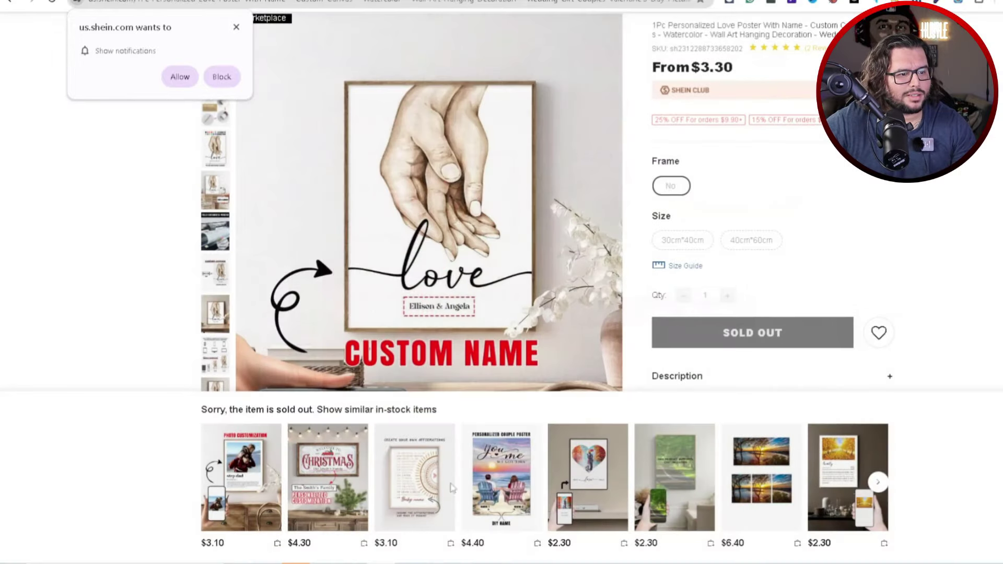
pyautogui.click(526, 484)
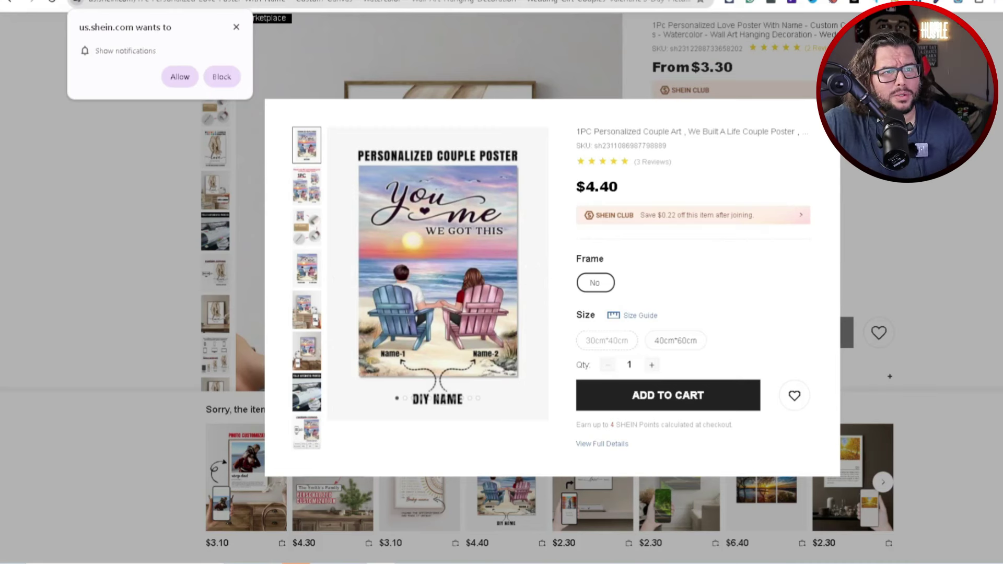
# Step: Switch to the Etsy results for personalized Valentine's Day wall art and examine the listings for design ideas
pyautogui.hotkey('ctrl', 'Tab')
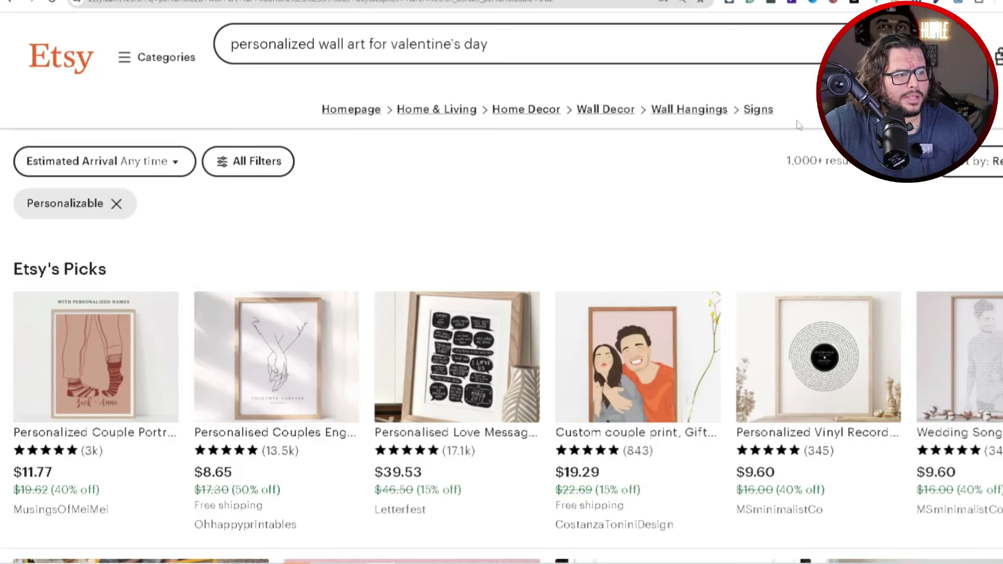
pyautogui.scroll(-5, 808, 136)
pyautogui.scroll(-1, 820, 142)
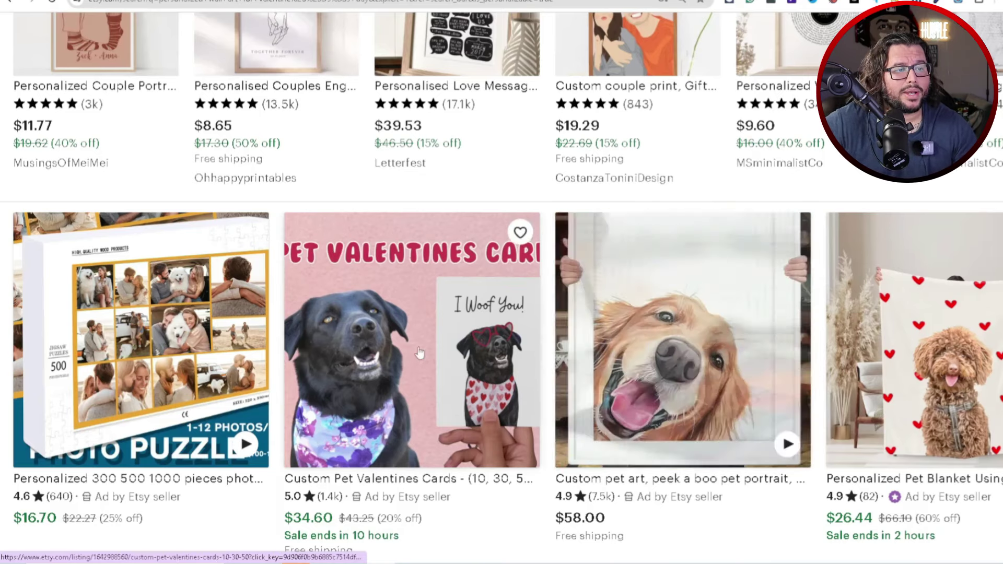
pyautogui.scroll(-1, 904, 328)
pyautogui.scroll(-9, 904, 328)
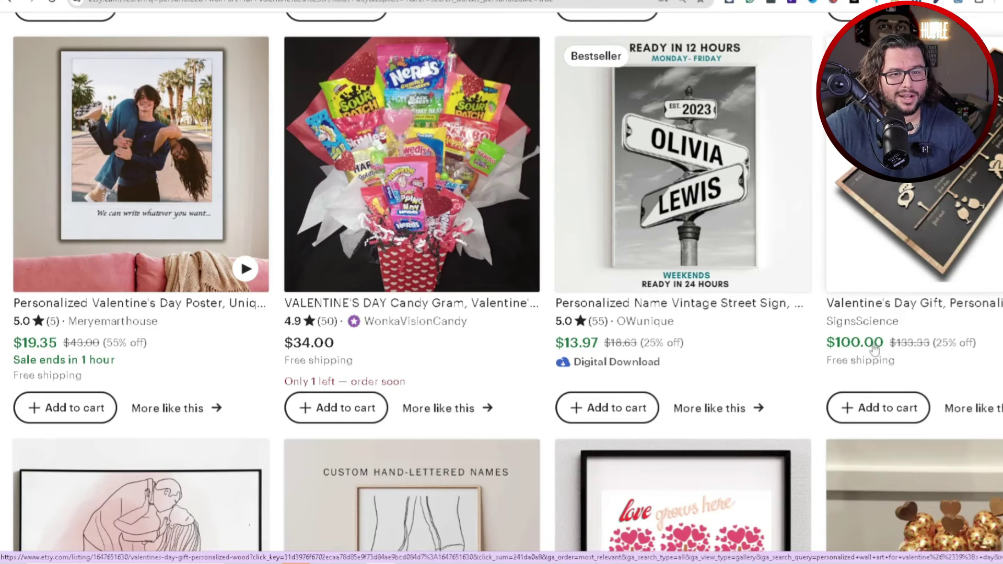
pyautogui.scroll(-6, 709, 362)
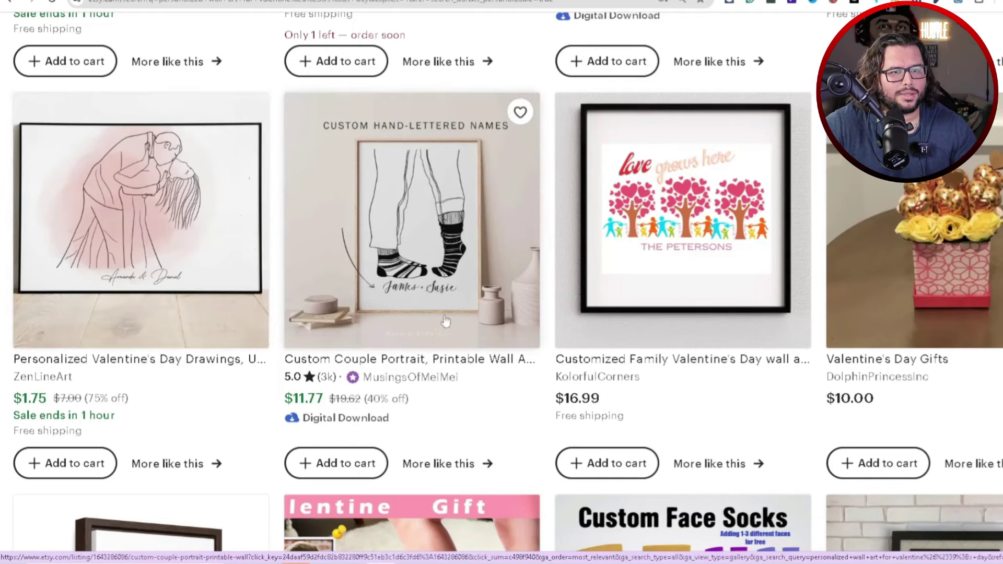
pyautogui.scroll(-20, 514, 324)
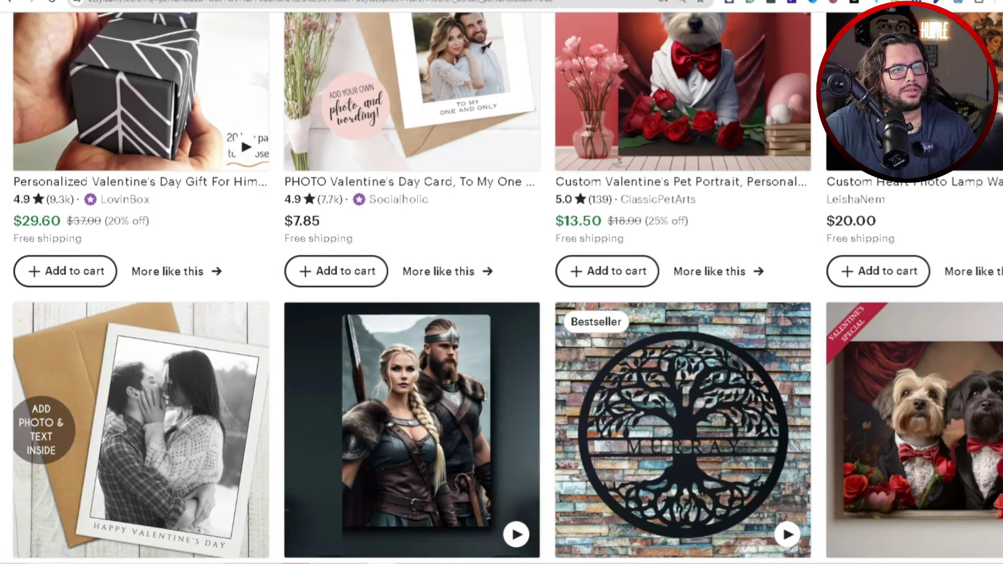
# Step: Switch to the Google results for "personalized mugs for valentine's day" and examine the product listings
pyautogui.click(601, 1)
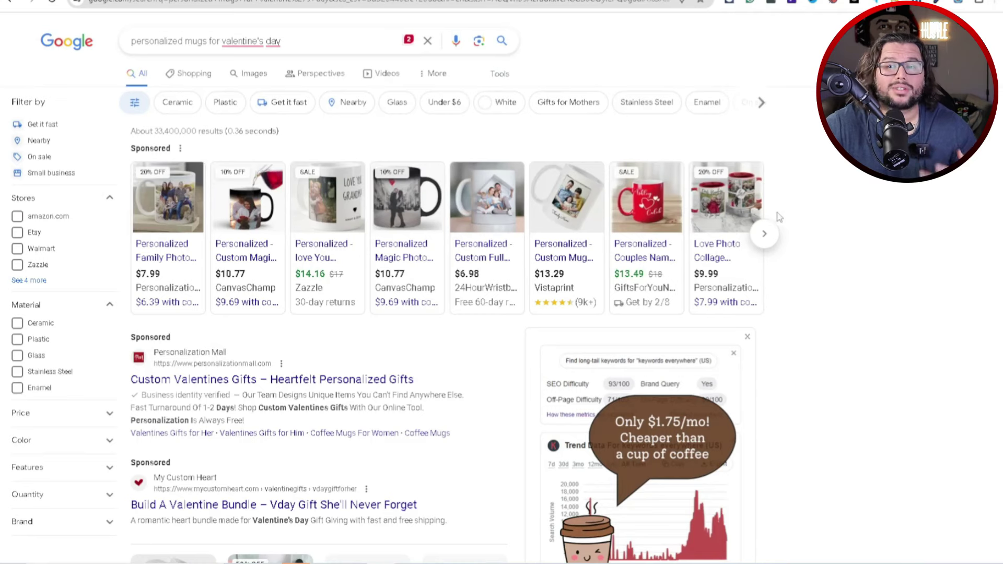
pyautogui.scroll(-5, 815, 198)
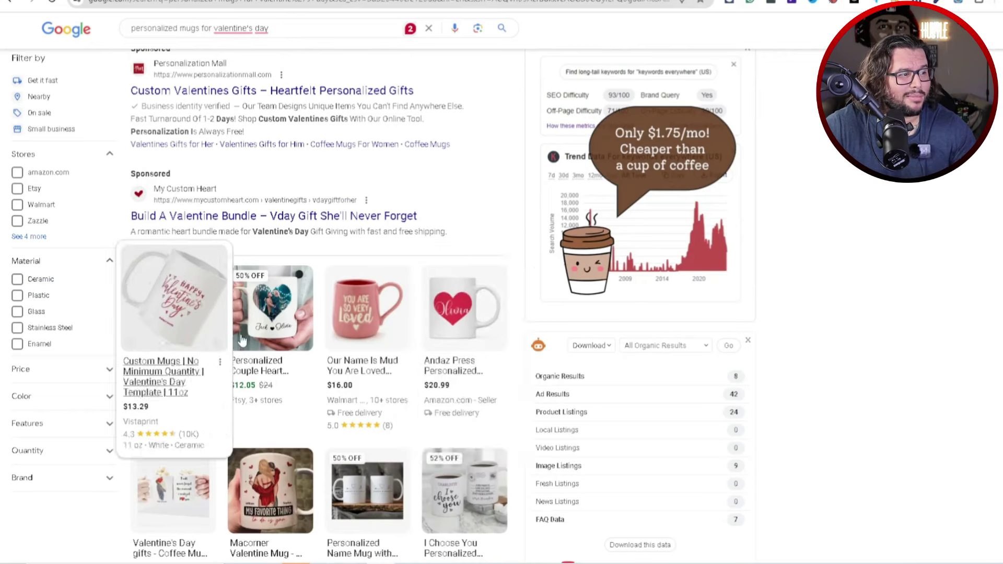
pyautogui.moveTo(227, 299)
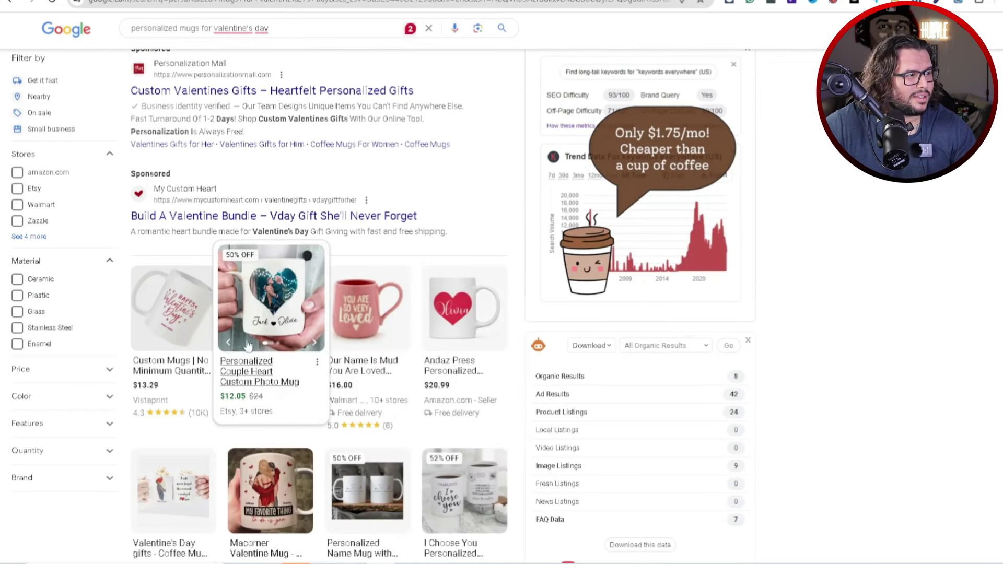
# Step: Open the Etsy page of the Personalized Couple Heart Custom Photo Mug, examine its design and options, and close it
pyautogui.click(276, 353)
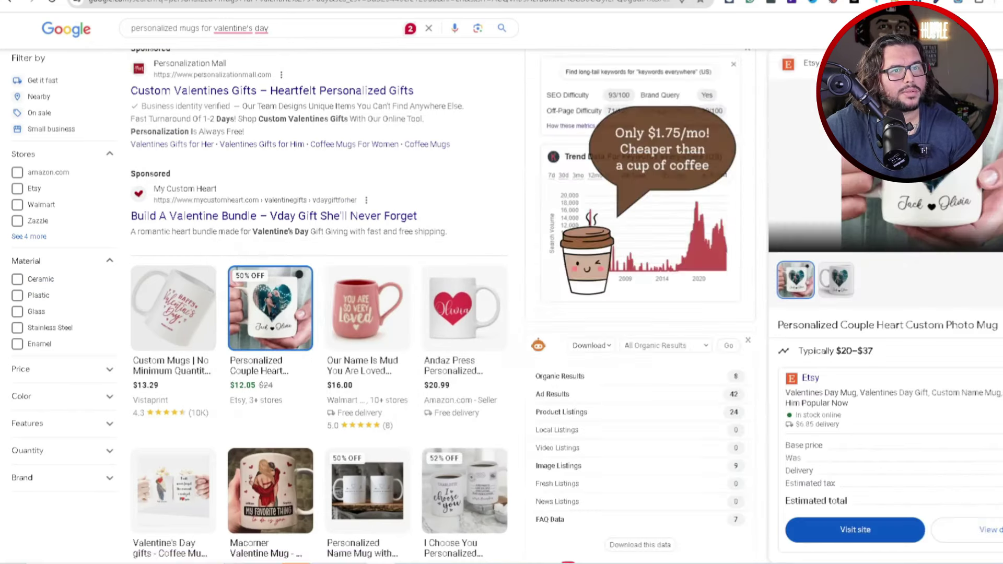
pyautogui.click(883, 235)
pyautogui.hotkey('ctrl', 'w')
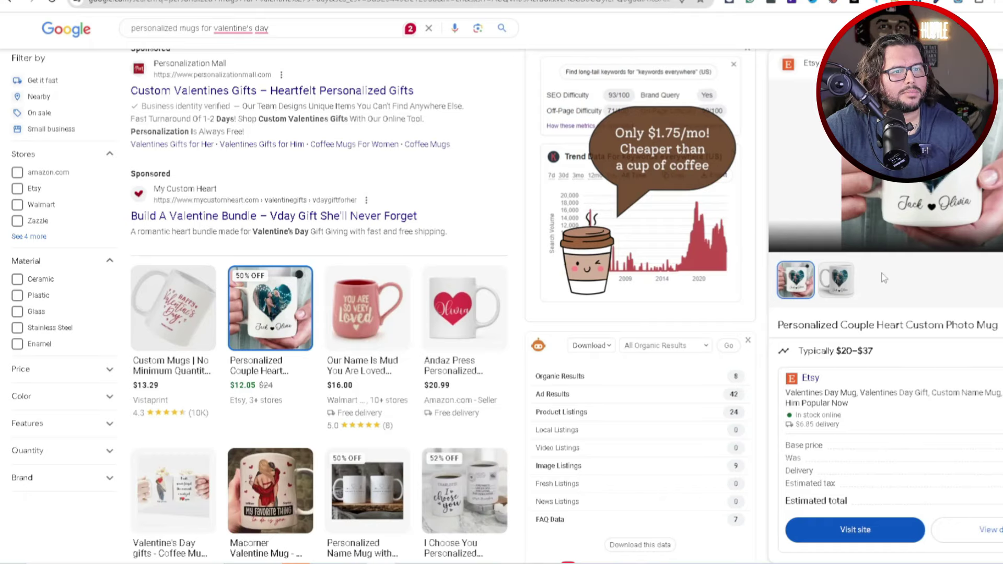
pyautogui.click(860, 533)
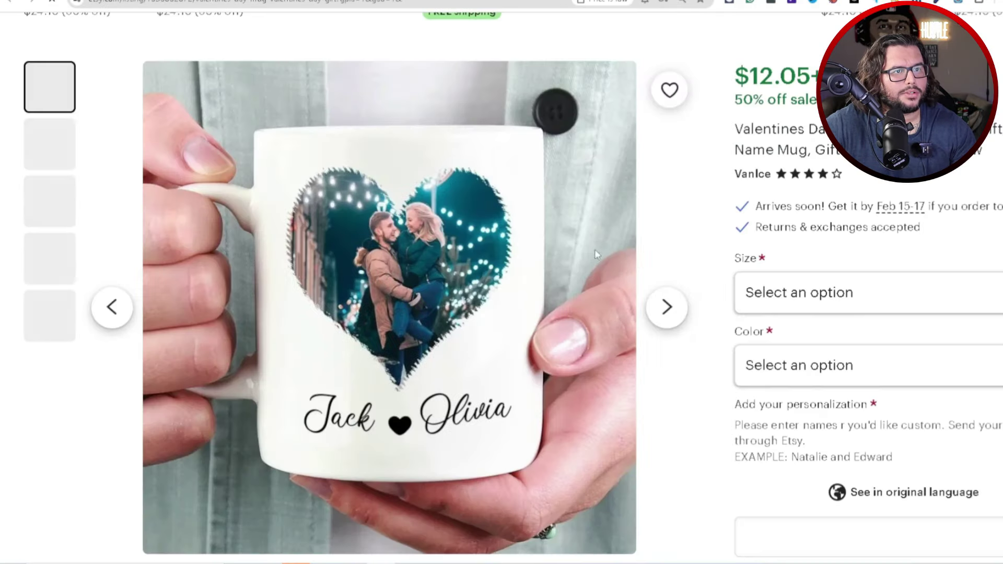
pyautogui.scroll(-1, 370, 282)
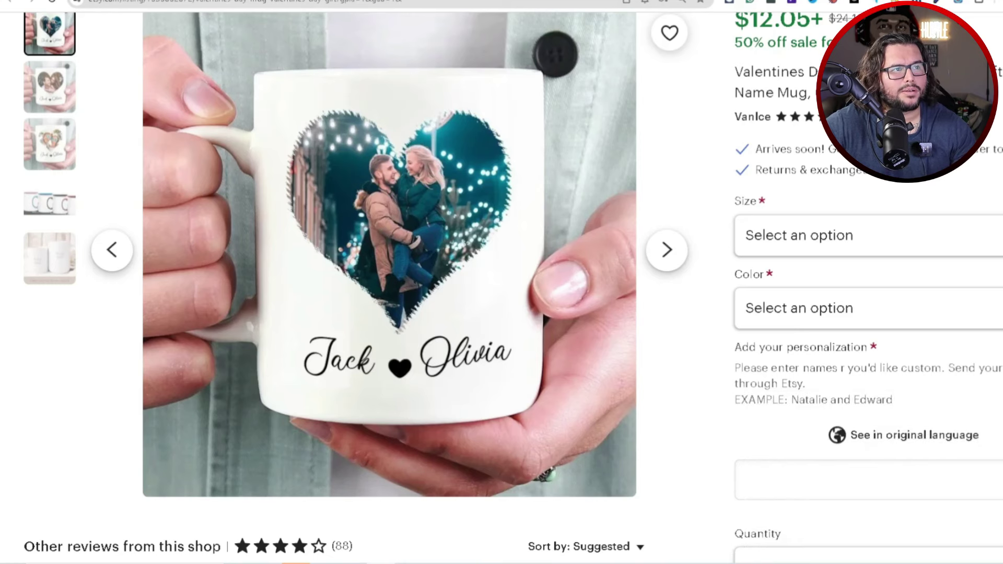
pyautogui.hotkey('ctrl', 'w')
# Step: Examine the rest of the Google results for personalized Valentine's mugs, including the store collections and brands
pyautogui.scroll(6, 365, 262)
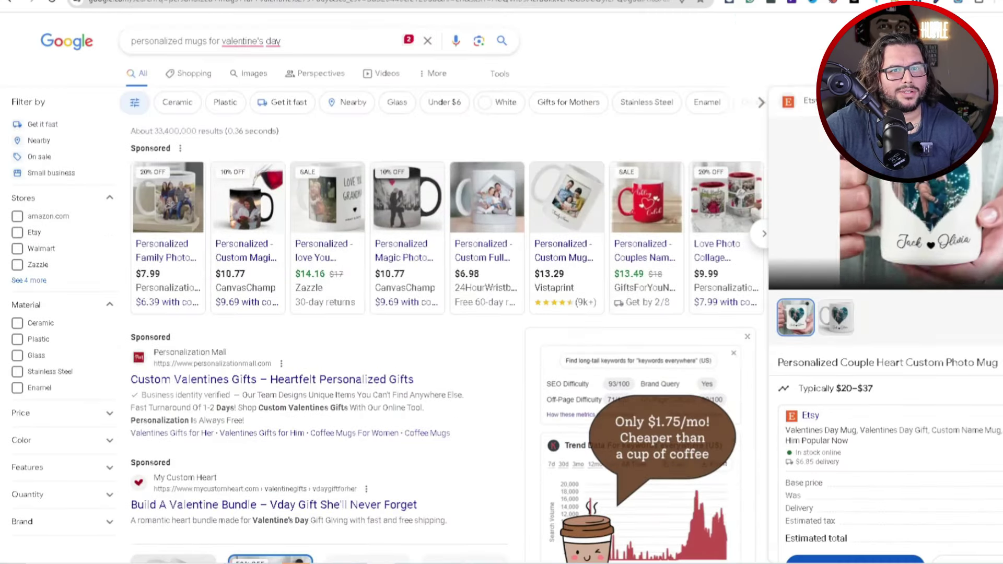
pyautogui.scroll(-20, 319, 314)
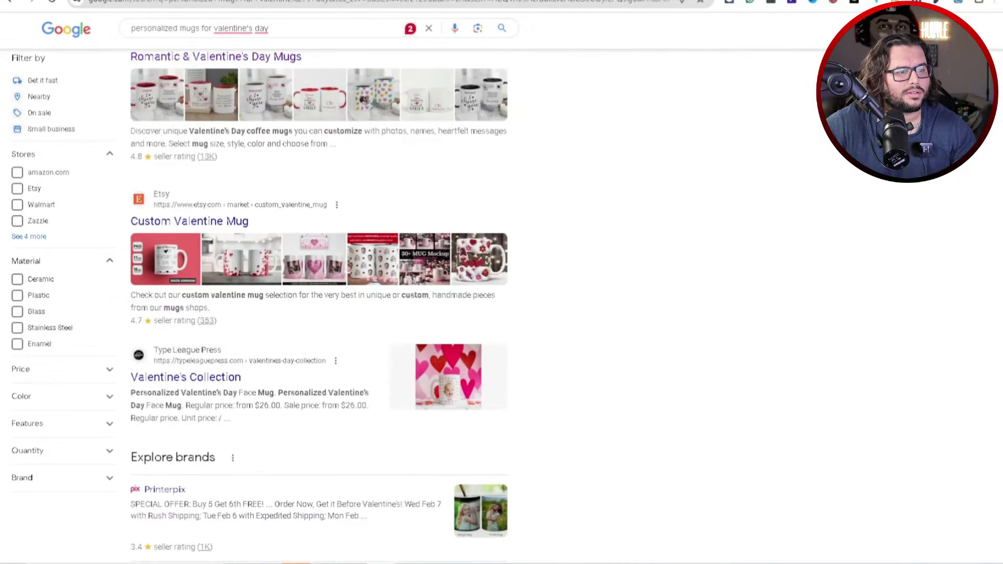
pyautogui.scroll(-9, 318, 314)
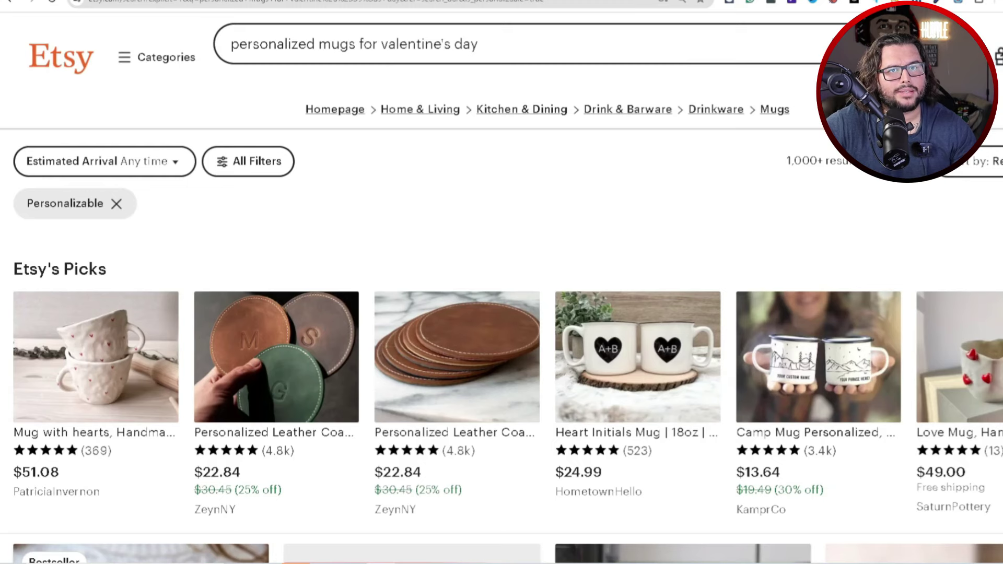
# Step: Examine the Etsy listings for personalized Valentine's Day mugs for design styles
pyautogui.scroll(-8, 501, 283)
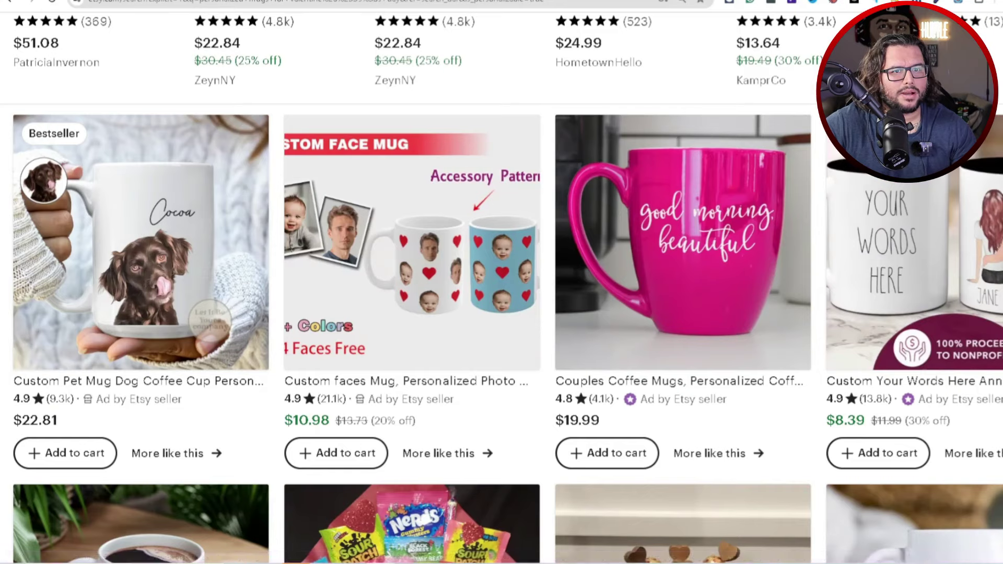
pyautogui.scroll(-1, 869, 235)
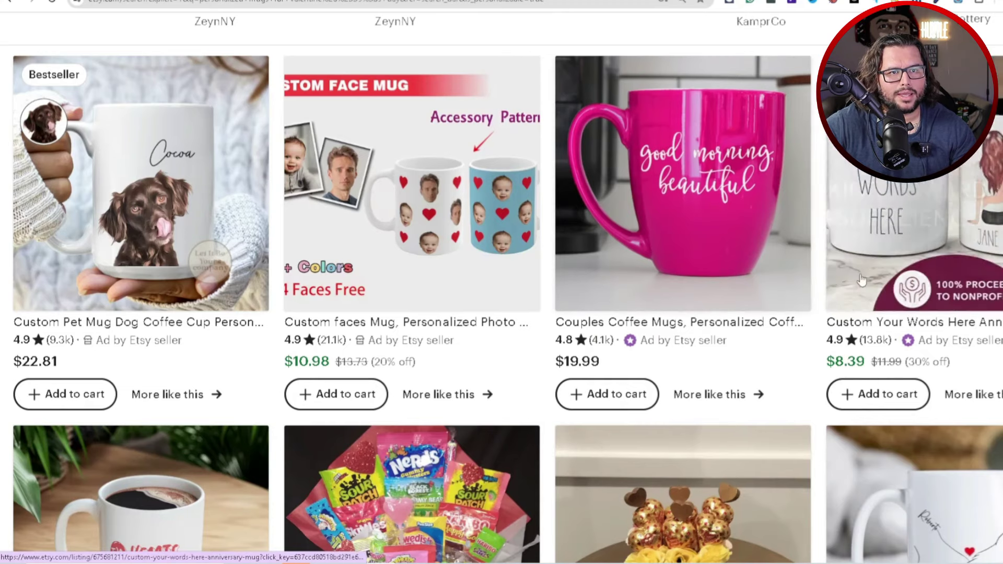
pyautogui.scroll(-3, 788, 347)
pyautogui.scroll(-2, 774, 331)
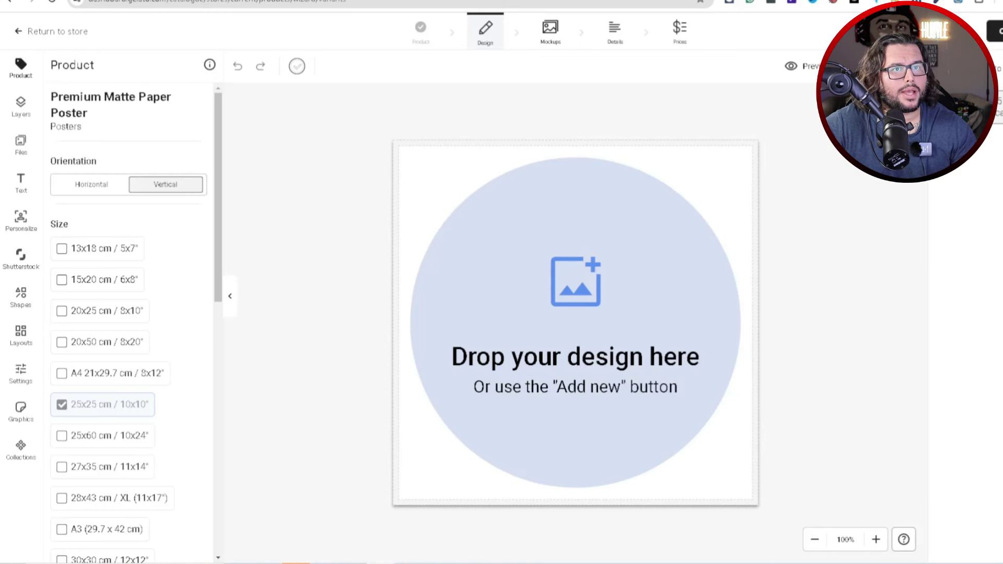
# Step: Switch to ChatGPT and examine the prompt and the image variants of the couple walking into the beach sunset with "Love" below them
pyautogui.click(951, 2)
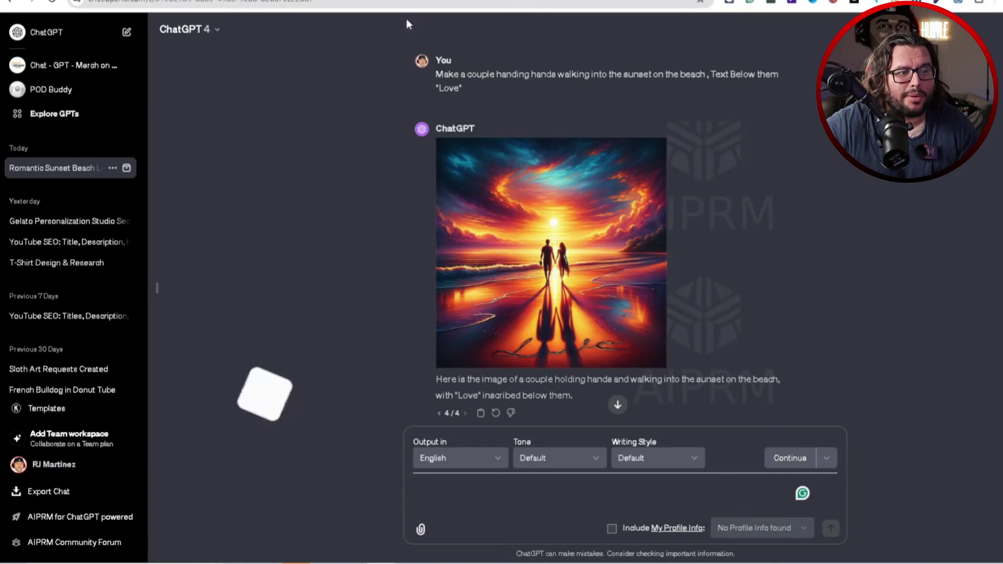
pyautogui.click(439, 413)
pyautogui.click(440, 413)
pyautogui.click(439, 392)
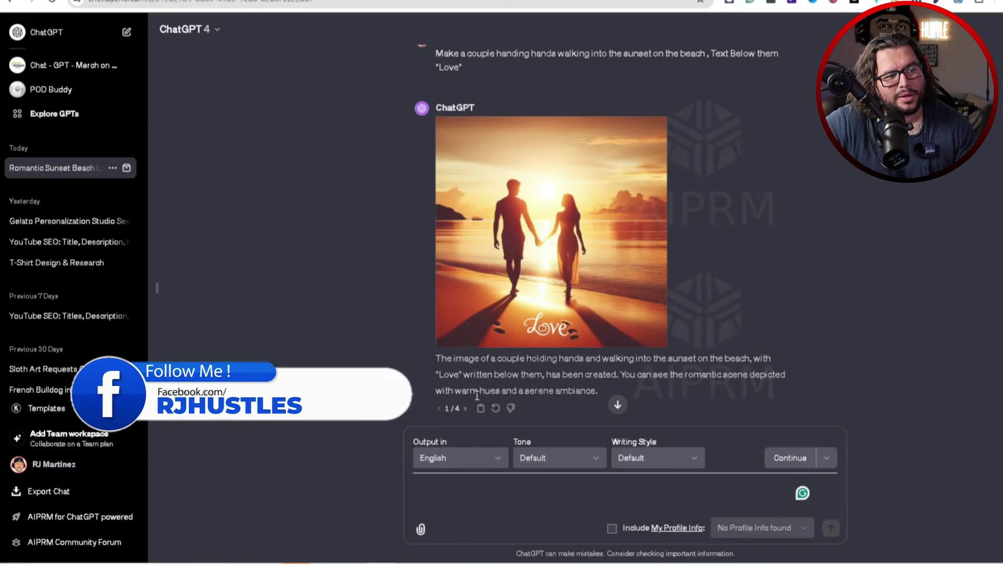
pyautogui.click(465, 409)
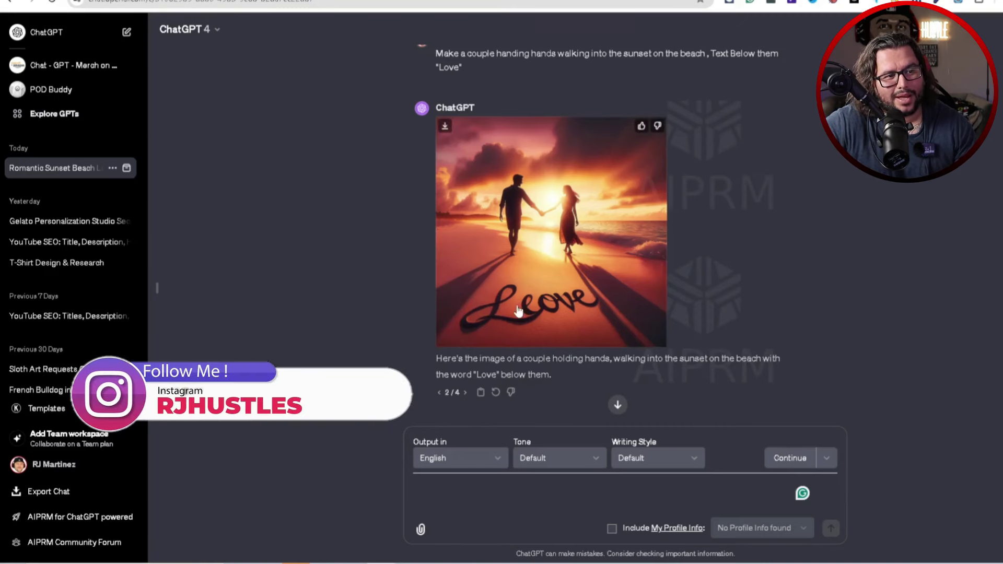
pyautogui.click(465, 392)
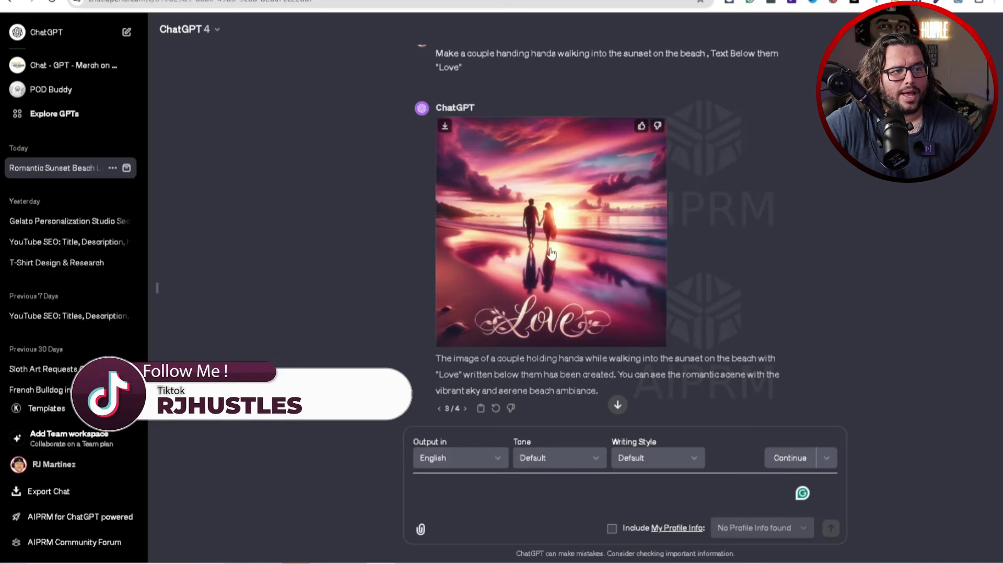
pyautogui.click(466, 408)
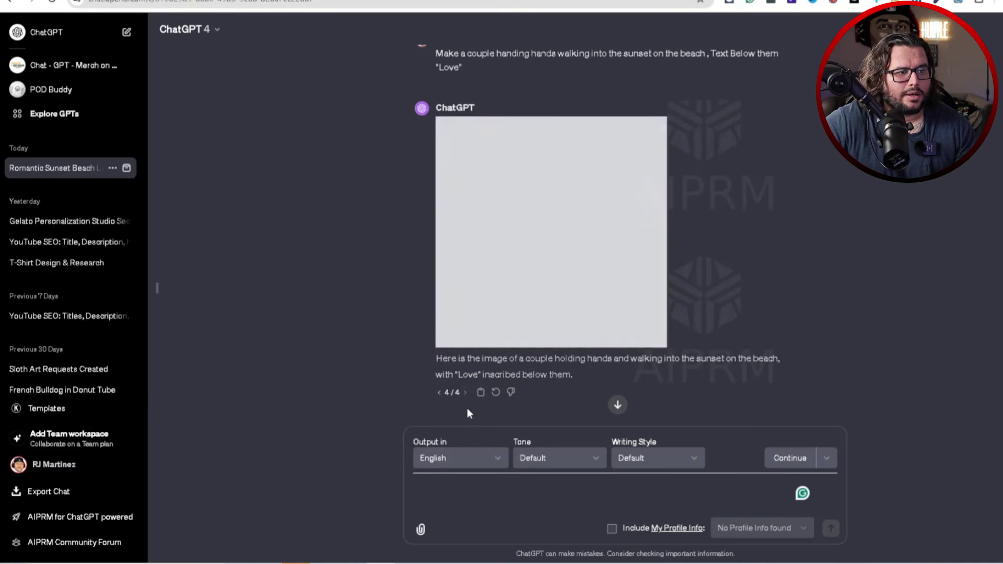
pyautogui.scroll(1, 703, 268)
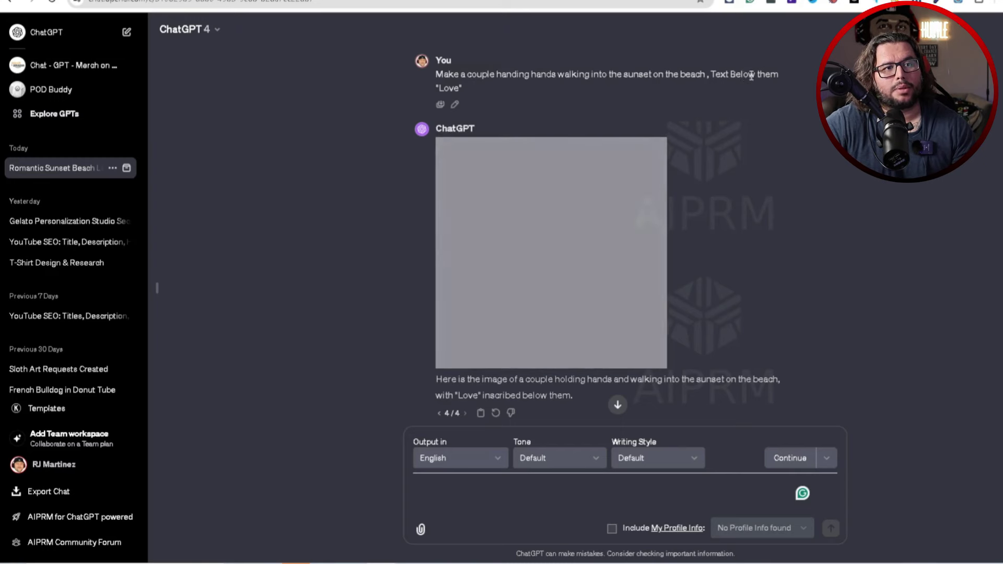
pyautogui.doubleClick(449, 87)
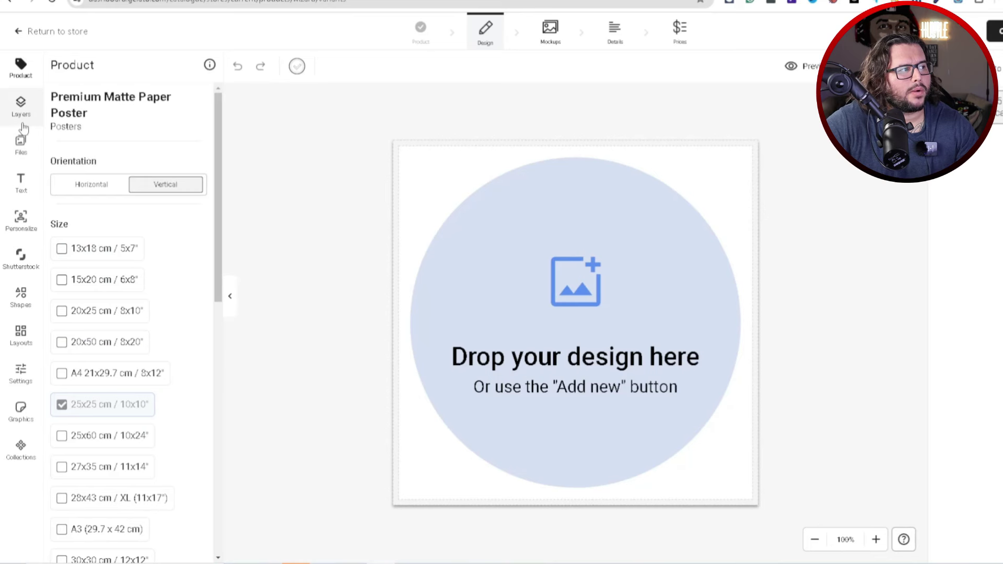
# Step: Return to the Gelato editor, place the uploaded pink sunset couple image across the poster, and open the personalization settings
pyautogui.click(21, 156)
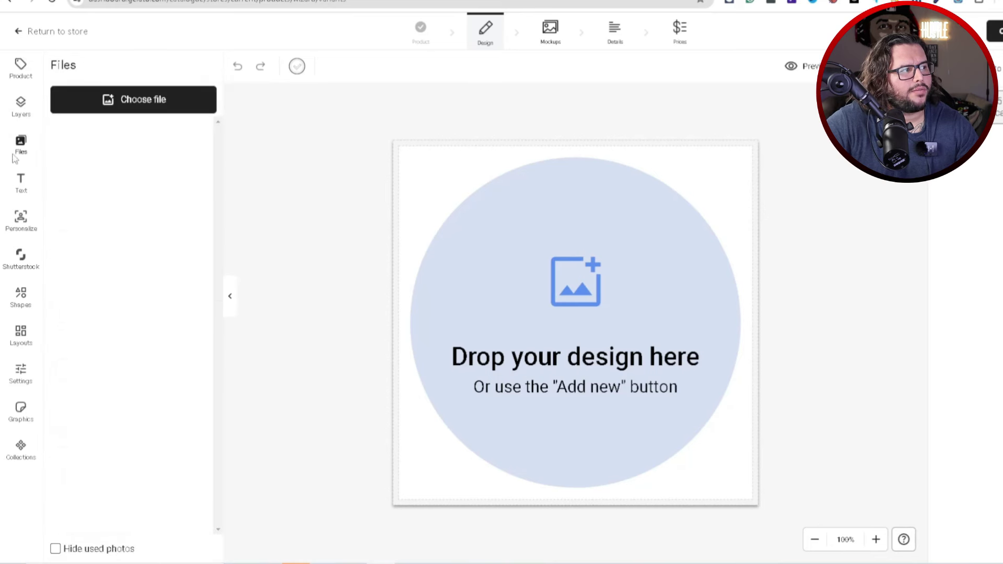
pyautogui.moveTo(76, 147); pyautogui.dragTo(653, 334)
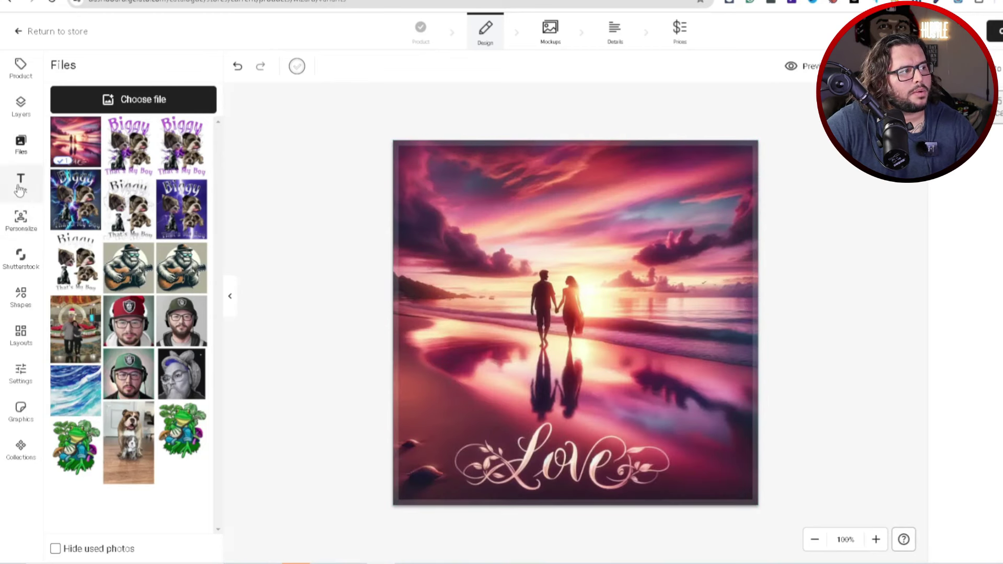
pyautogui.click(22, 229)
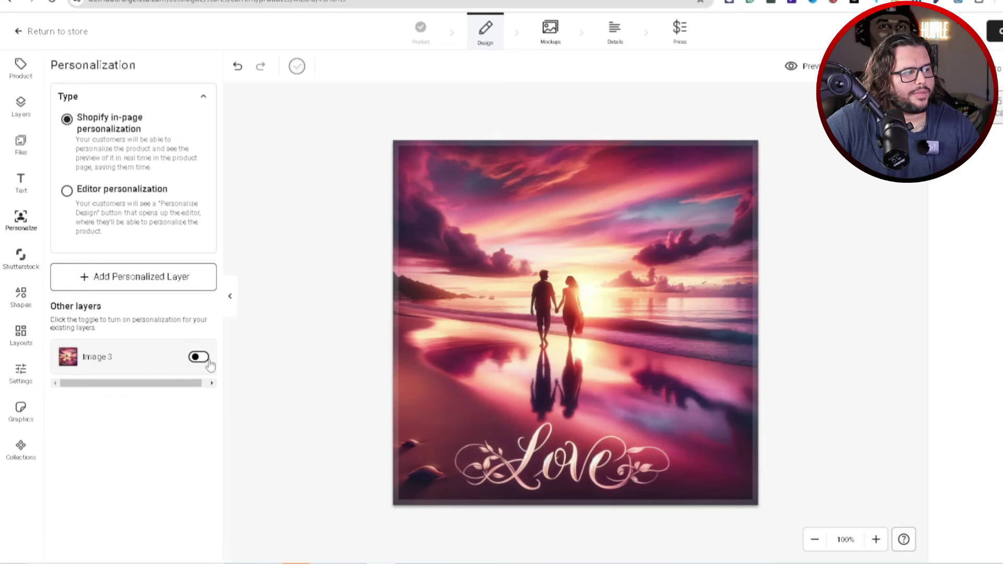
# Step: Try turning personalization on for the sunset image layer, and switch it off again
pyautogui.click(198, 357)
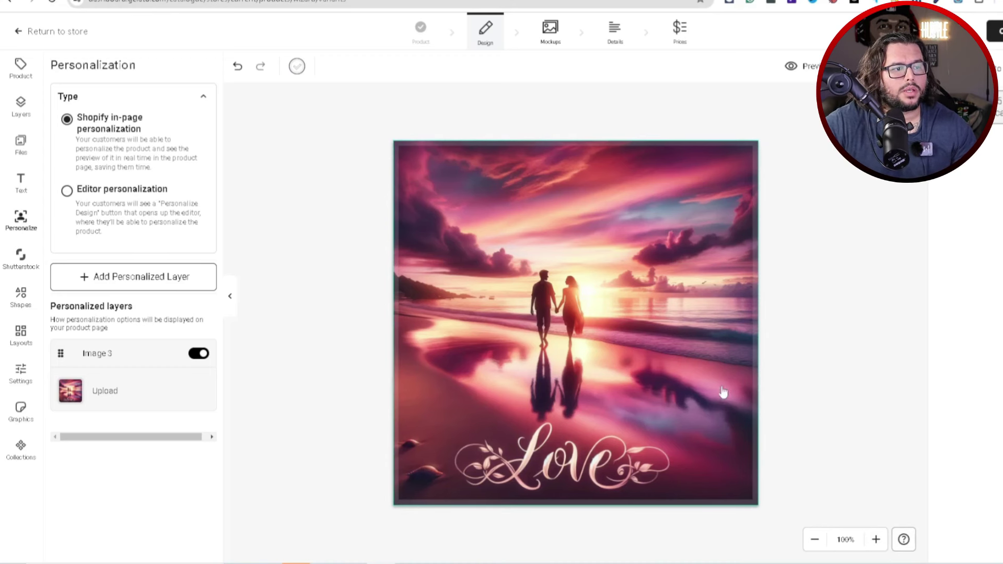
pyautogui.click(199, 355)
pyautogui.click(200, 358)
pyautogui.click(196, 361)
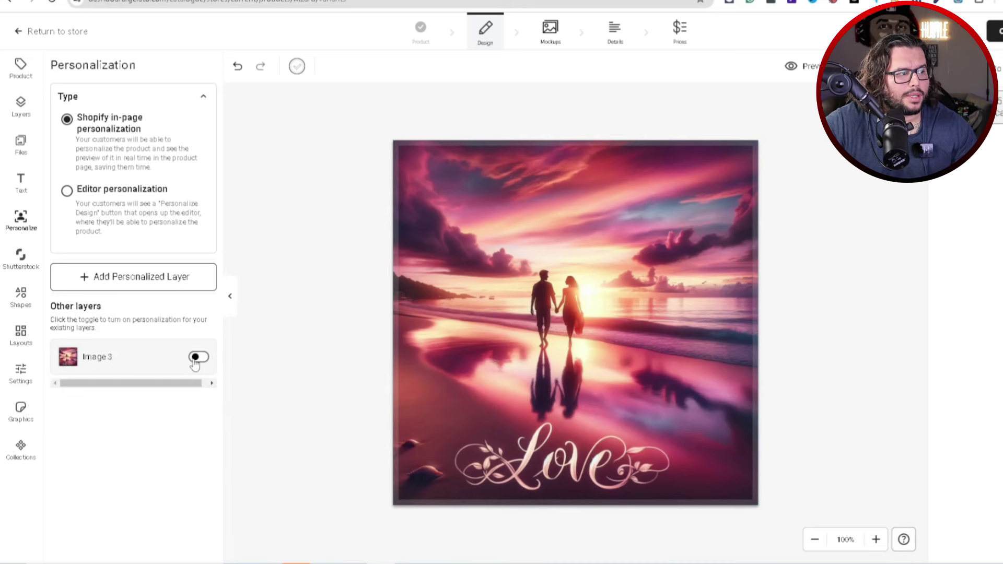
pyautogui.click(196, 361)
pyautogui.click(206, 363)
pyautogui.click(203, 363)
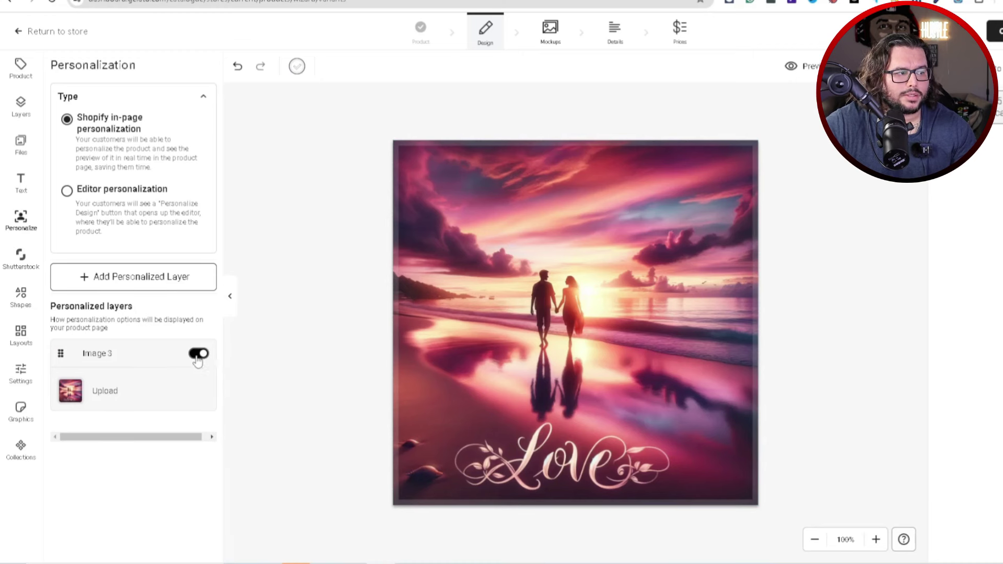
pyautogui.click(198, 361)
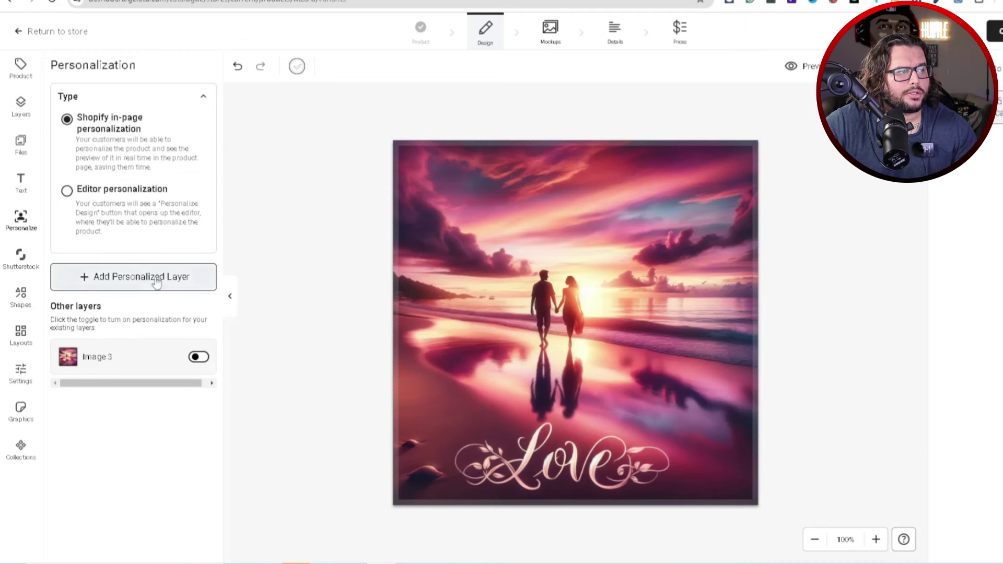
# Step: Add a personalized text layer to the poster over the sunset image
pyautogui.click(157, 283)
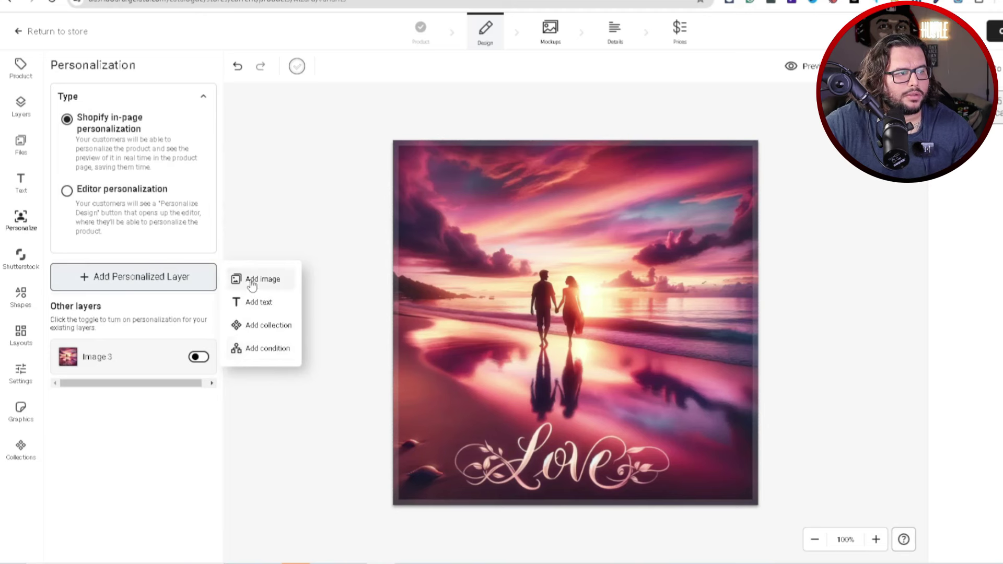
pyautogui.click(254, 304)
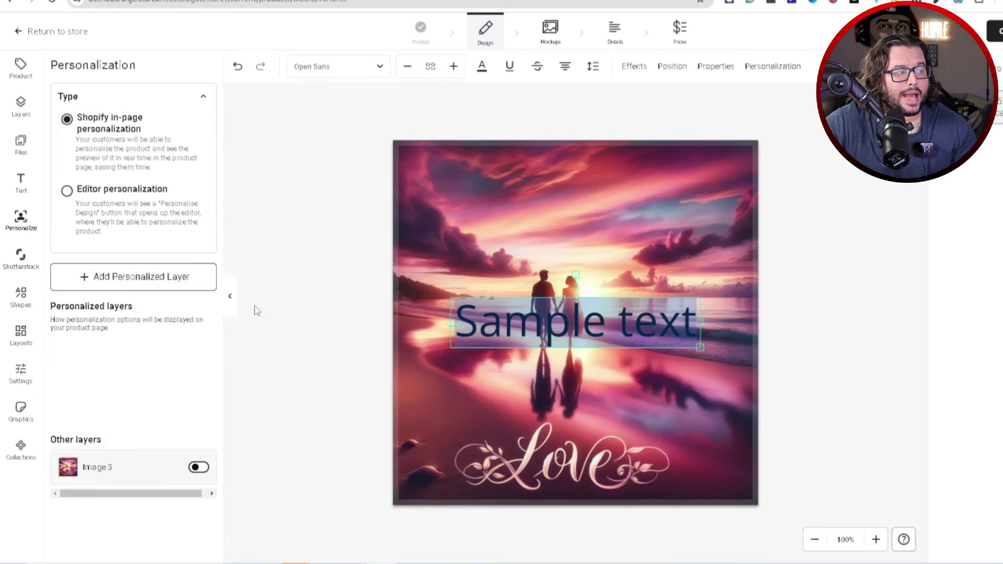